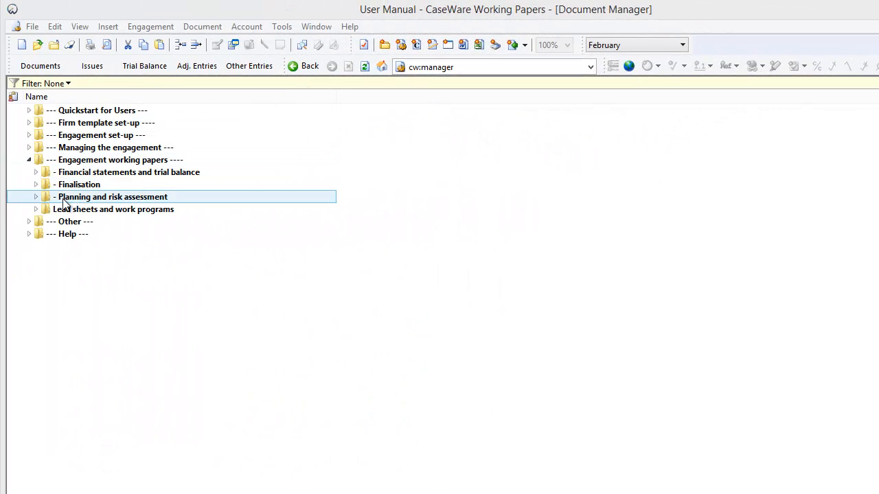
- Copy the 90.20 Substantive testing worksheet from the CaseView Templates and paste it below 30.10 in the 30. Inventories folder
{"action": "left_click", "coordinate": [35, 208]}
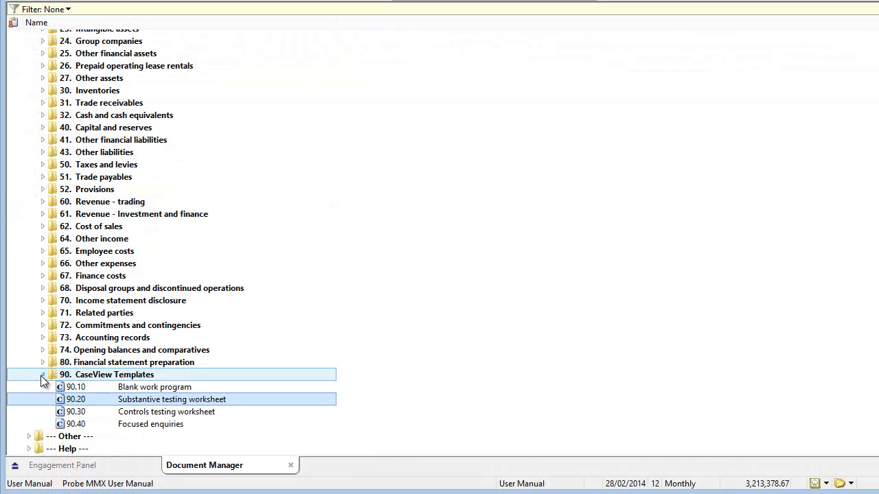
{"action": "right_click", "coordinate": [97, 398]}
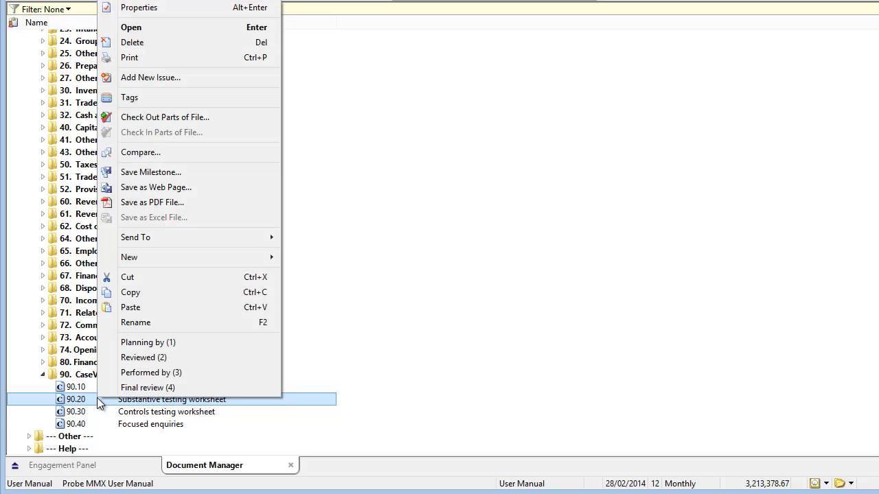
{"action": "left_click", "coordinate": [139, 292]}
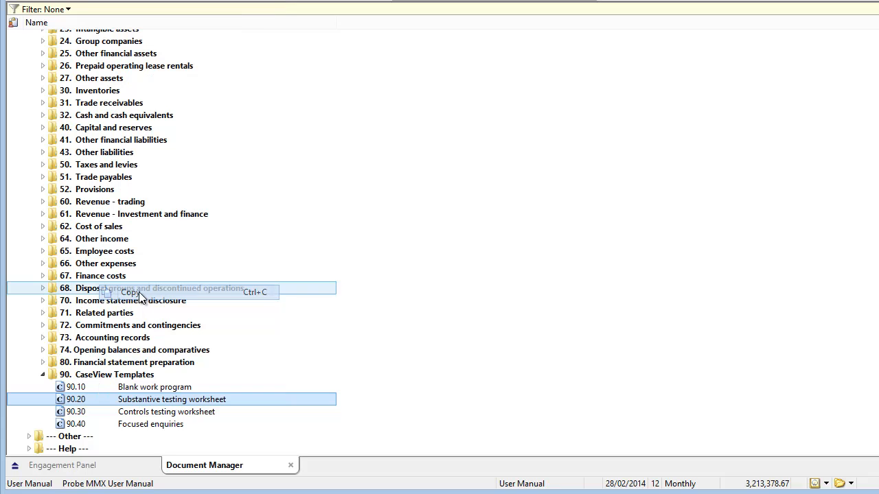
{"action": "left_click", "coordinate": [43, 90]}
{"action": "right_click", "coordinate": [98, 103]}
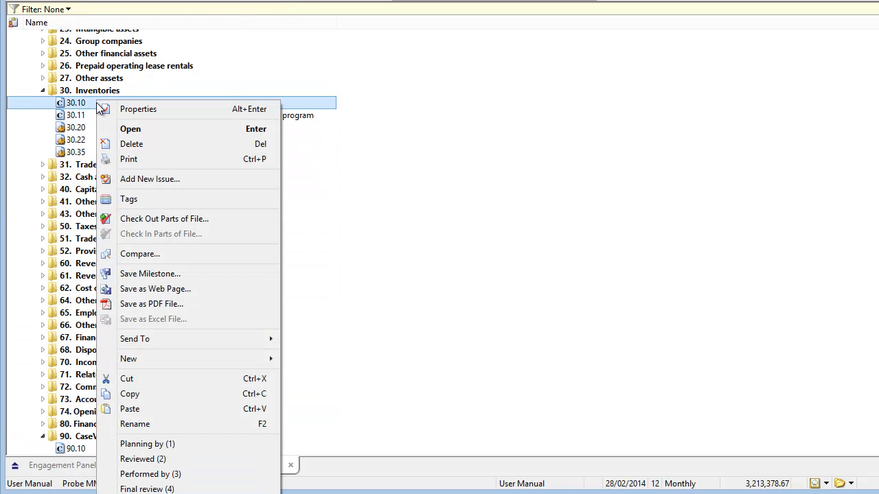
{"action": "left_click", "coordinate": [134, 409]}
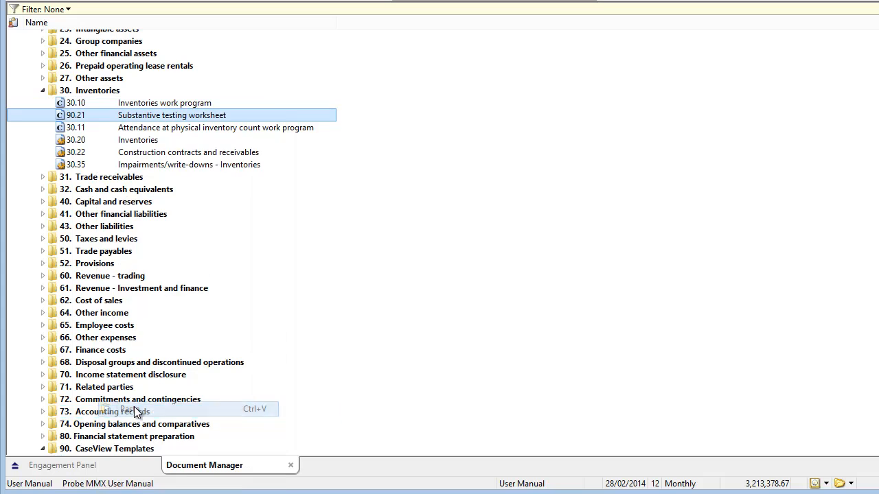
- Set the pasted worksheet's number to 30.99, name to "Substantive testing worksheet inventories" and identifier to 30990000
{"action": "right_click", "coordinate": [110, 116]}
{"action": "left_click", "coordinate": [144, 126]}
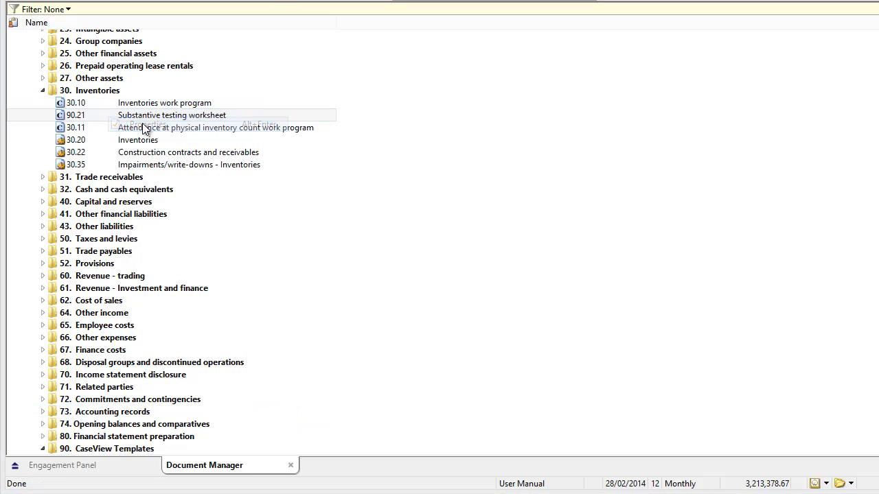
{"action": "type", "text": "30.99"}
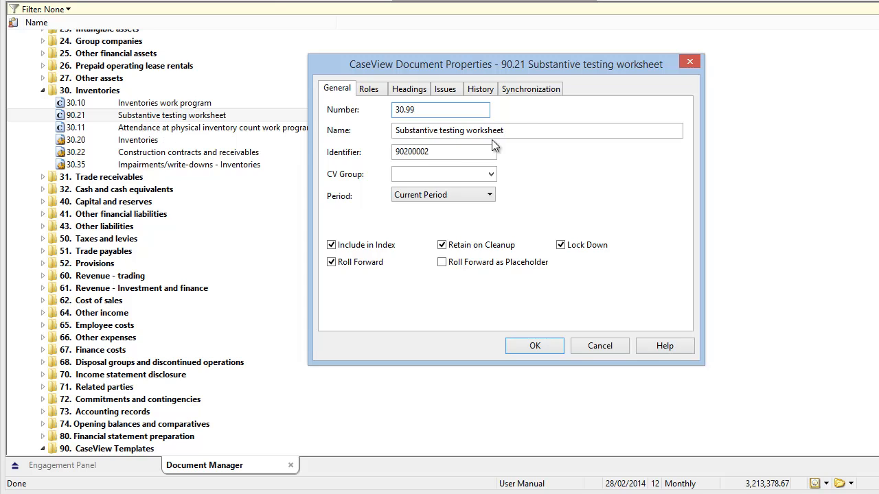
{"action": "left_click", "coordinate": [520, 131]}
{"action": "type", "text": "inventories"}
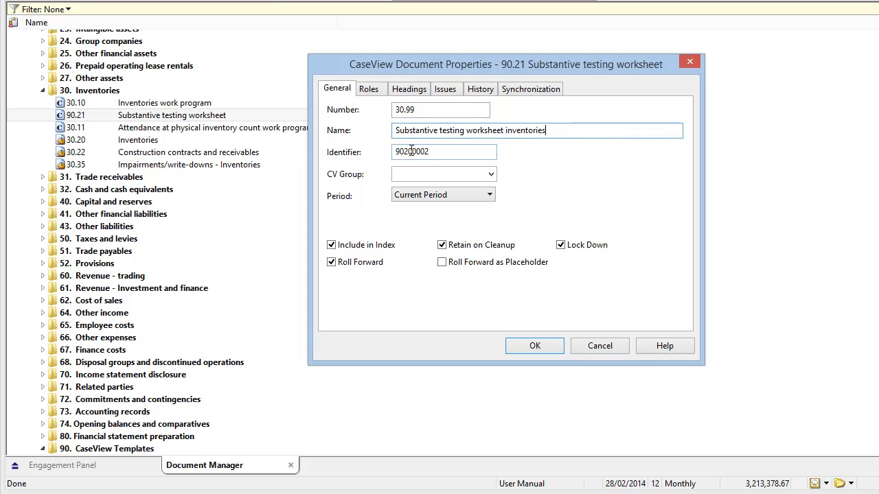
{"action": "double_click", "coordinate": [438, 153]}
{"action": "type", "text": "30990000"}
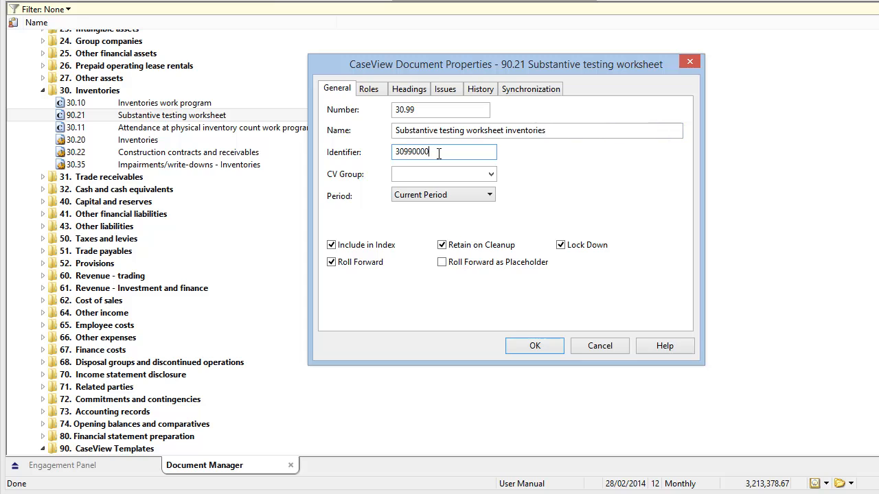
{"action": "left_click", "coordinate": [524, 345]}
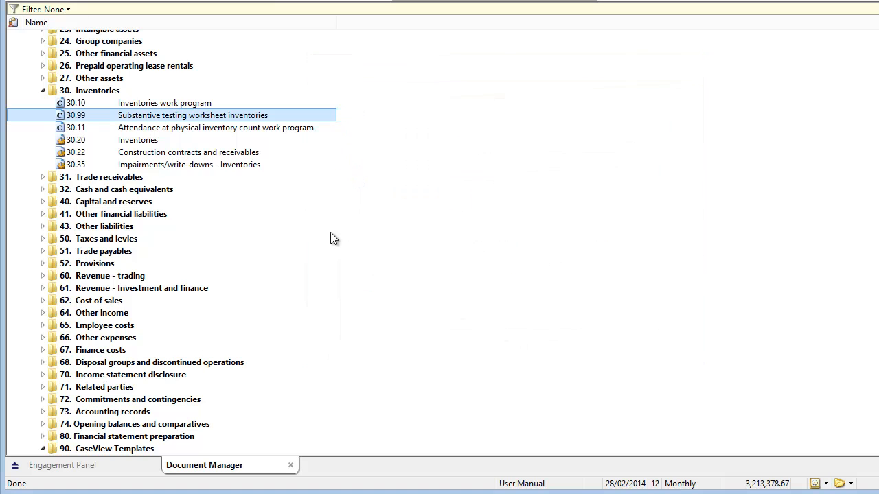
- Open the 30.99 inventories worksheet and check the lead schedule choices for the population to be tested
{"action": "double_click", "coordinate": [108, 121]}
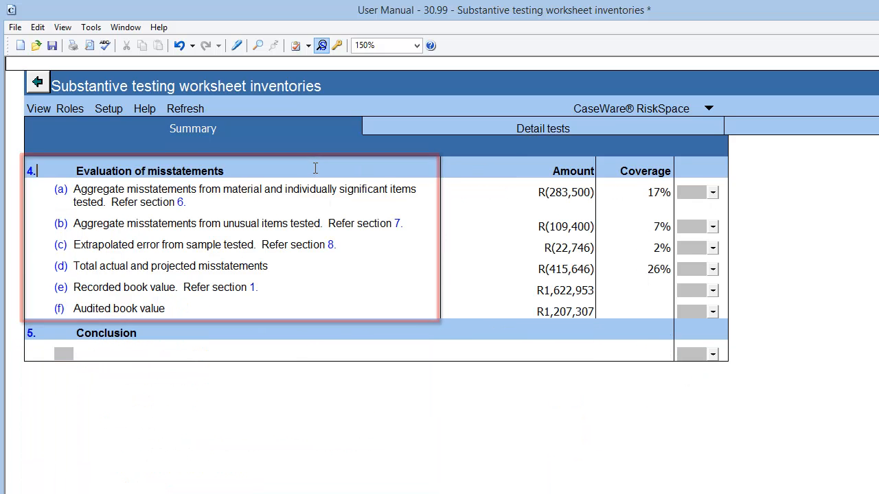
{"action": "left_click", "coordinate": [524, 127]}
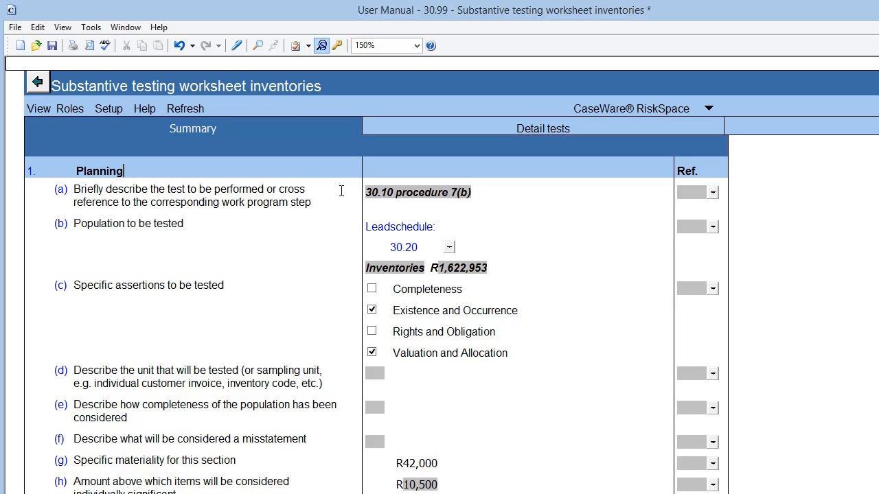
{"action": "left_click", "coordinate": [449, 248]}
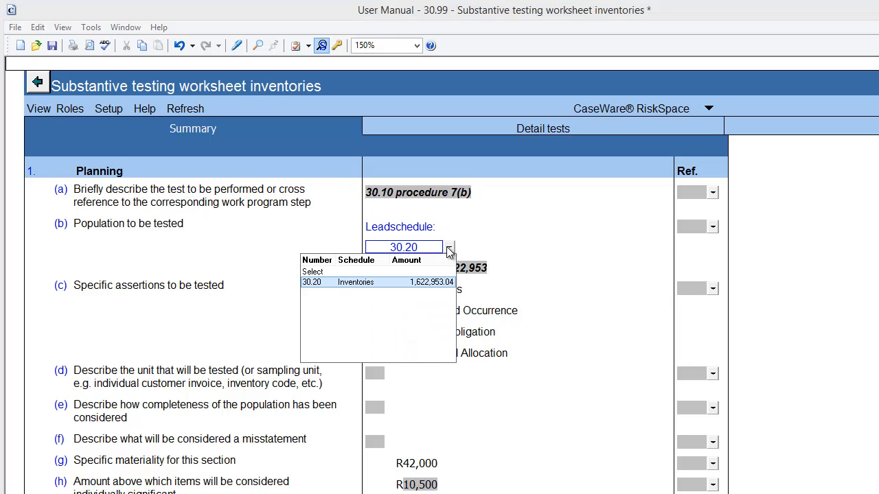
{"action": "left_click", "coordinate": [449, 248]}
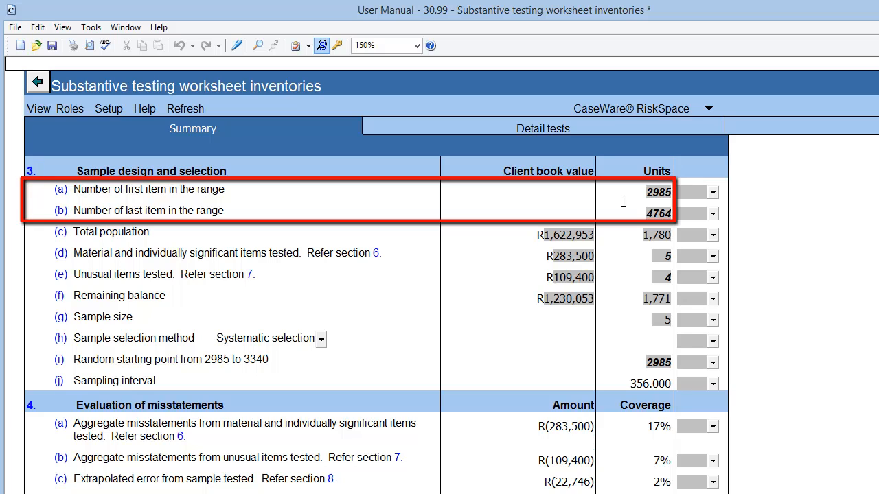
- Review the material and unusual items in the detail tests, and choose Systematic selection as the sample selection method in the summary
{"action": "left_click", "coordinate": [564, 128]}
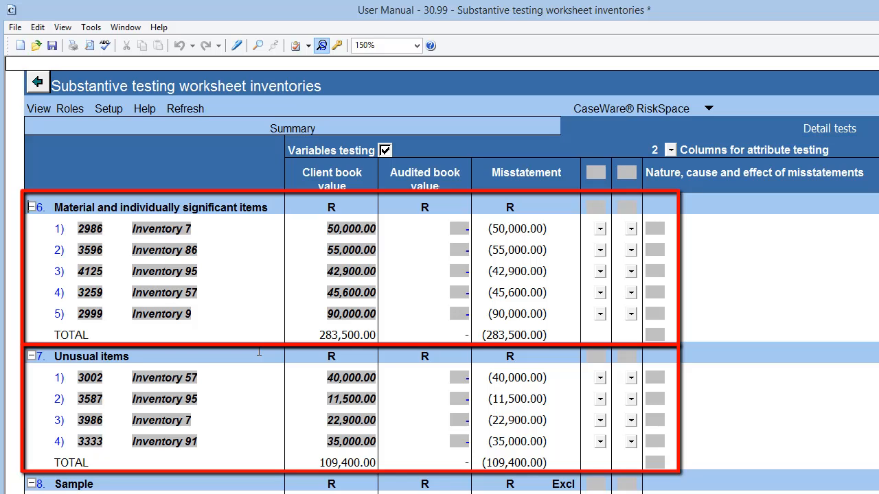
{"action": "left_click", "coordinate": [299, 130]}
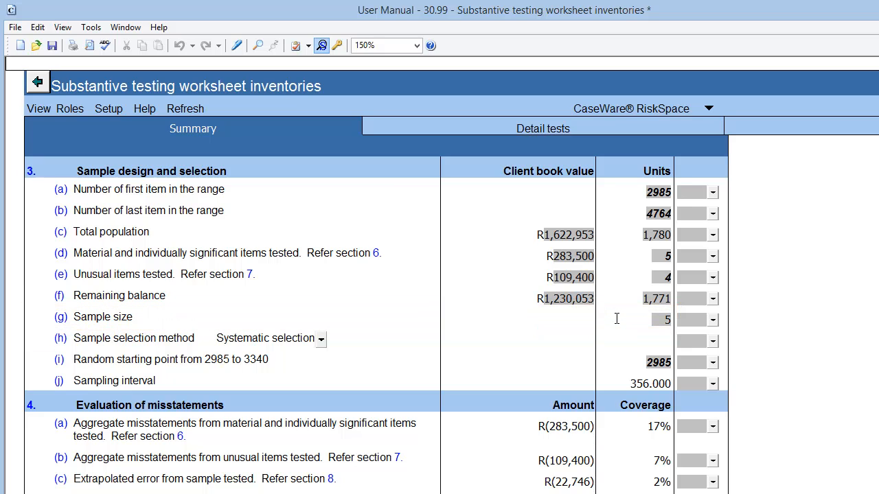
{"action": "left_click", "coordinate": [320, 339]}
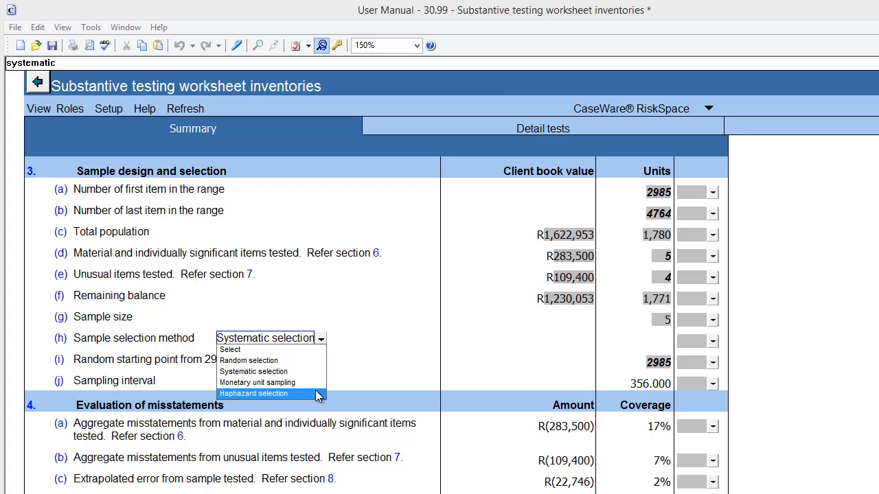
{"action": "left_click", "coordinate": [319, 374]}
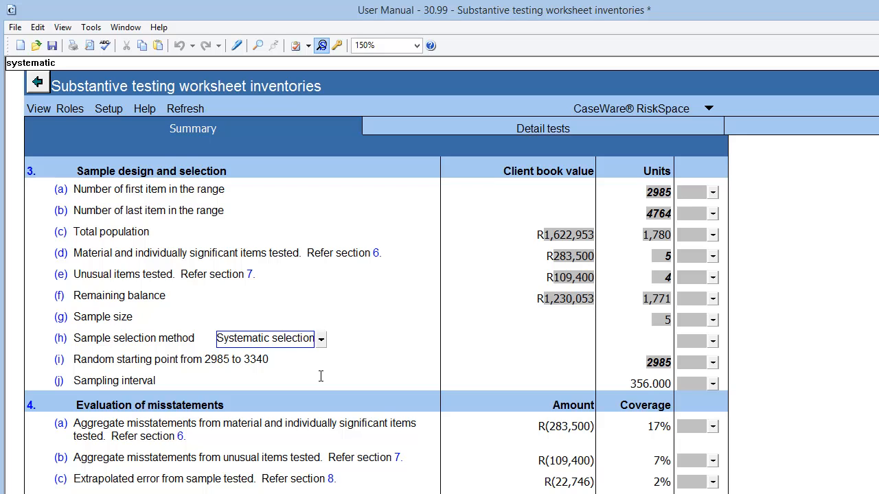
- Exclude the misstatement of the first sample item, 2985 Inventory 5, in the detail tests
{"action": "left_click", "coordinate": [529, 129]}
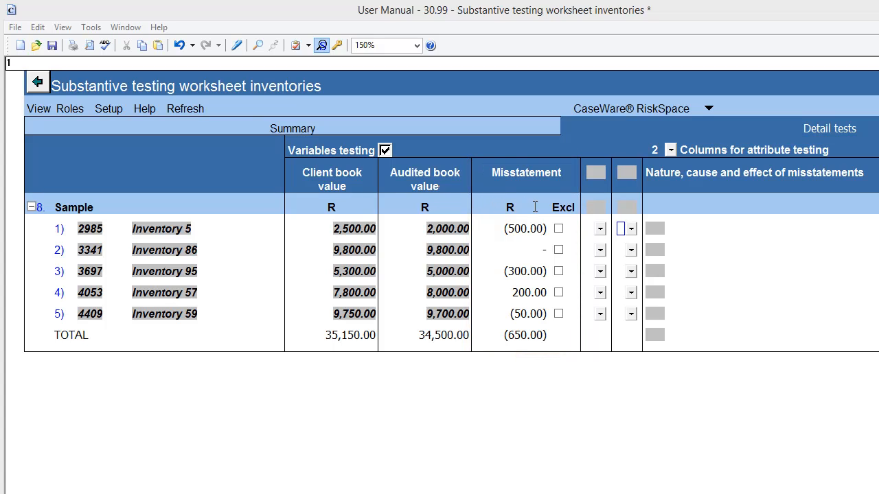
{"action": "left_click", "coordinate": [558, 229]}
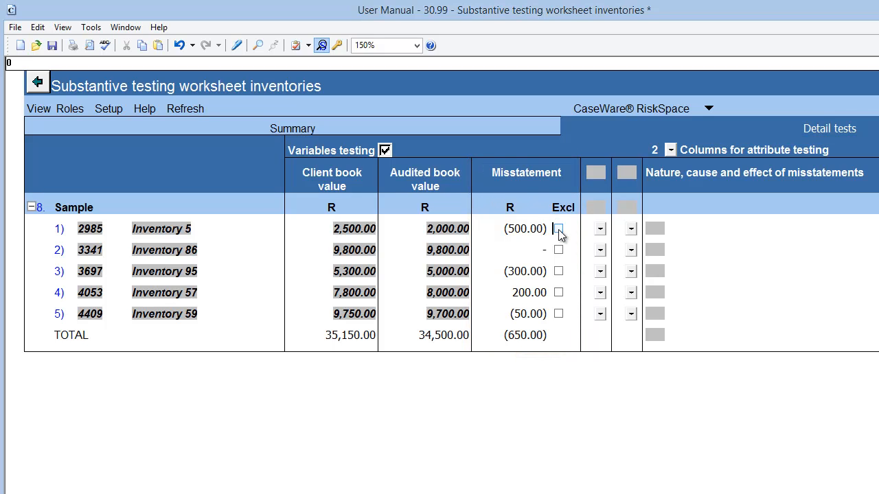
{"action": "left_click", "coordinate": [558, 229]}
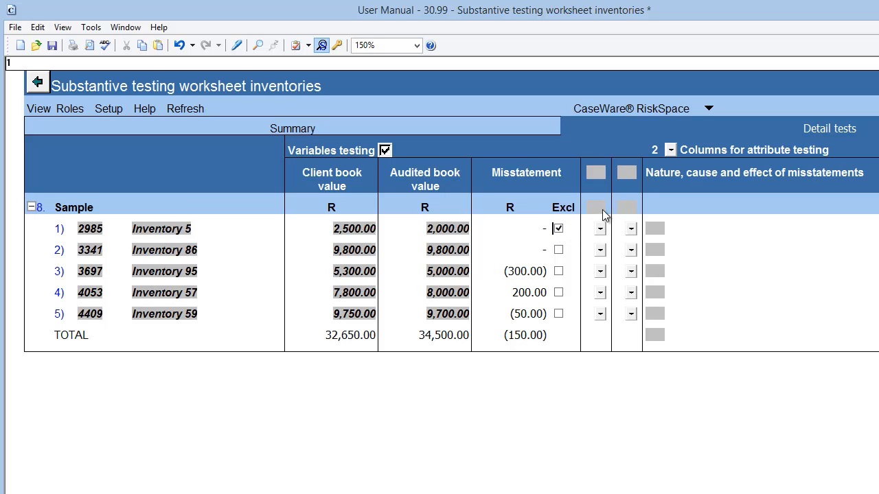
- Check the choices for the number of attribute testing columns and label the first attribute column "Step 2(a)"
{"action": "left_click", "coordinate": [671, 151]}
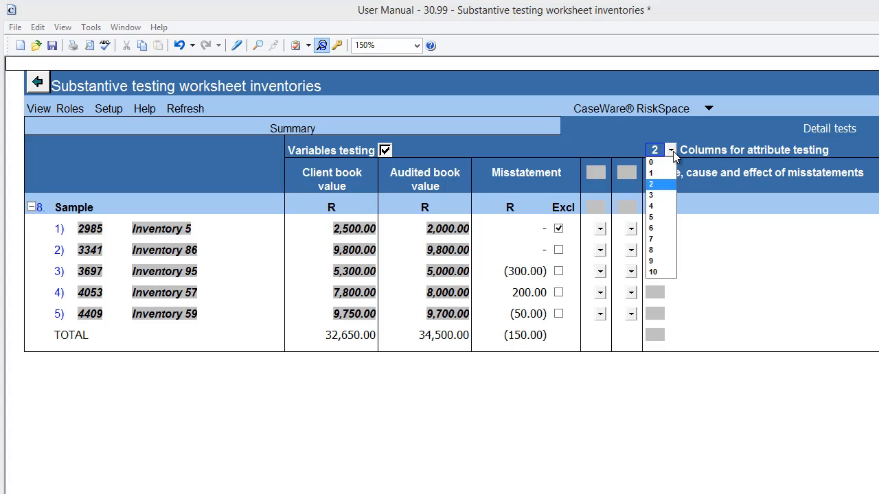
{"action": "left_click", "coordinate": [596, 185]}
{"action": "key", "text": "Tab"}
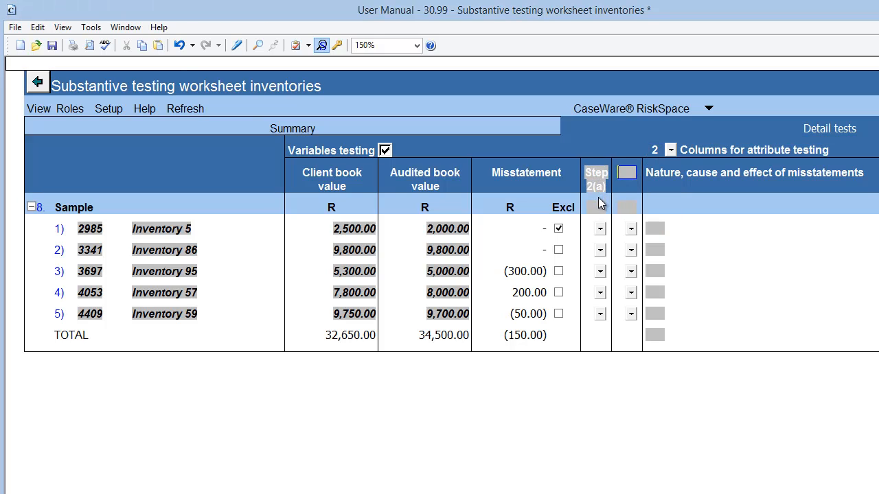
- In the Step 2(a) column, mark sample items 1 and 3 with a tick and items 2 and 4 with a cross
{"action": "left_click", "coordinate": [600, 229]}
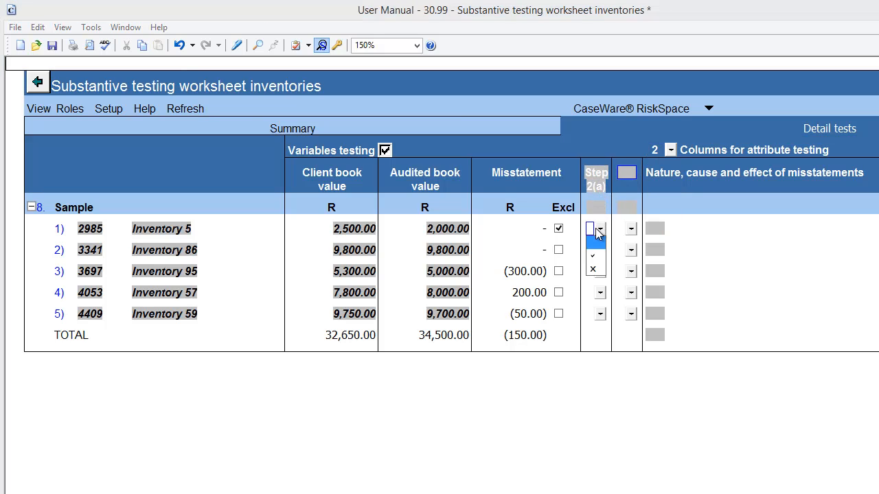
{"action": "left_click", "coordinate": [597, 255]}
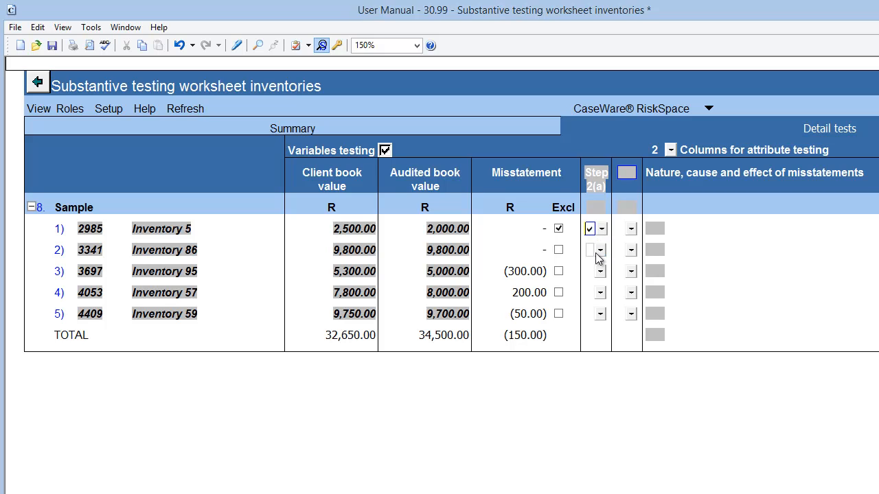
{"action": "left_click", "coordinate": [599, 251]}
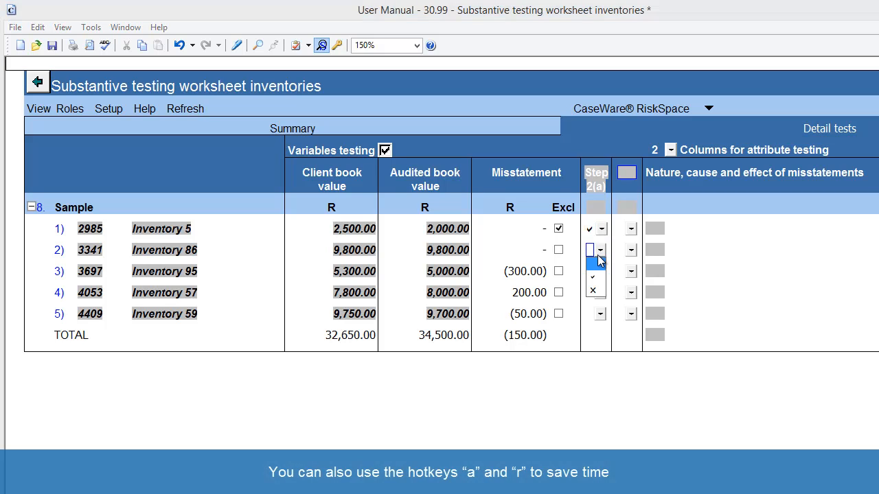
{"action": "left_click", "coordinate": [595, 290]}
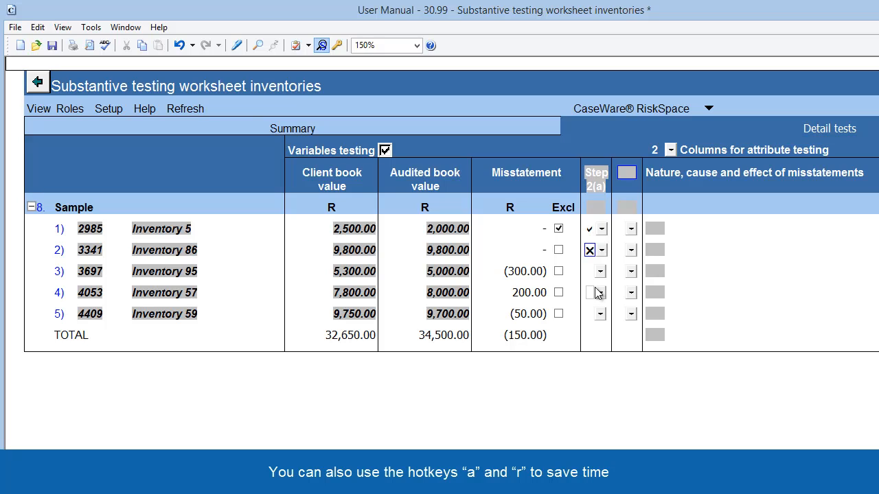
{"action": "left_click", "coordinate": [588, 272]}
{"action": "key", "text": "y"}
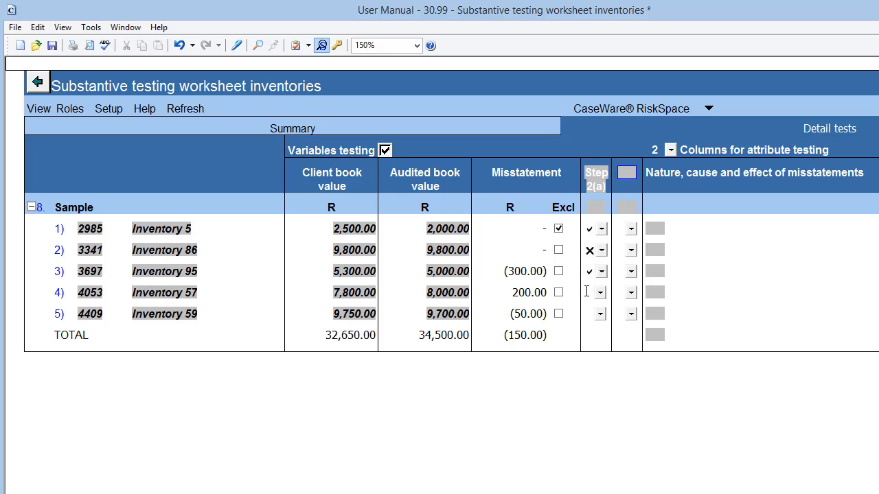
{"action": "left_click", "coordinate": [586, 293]}
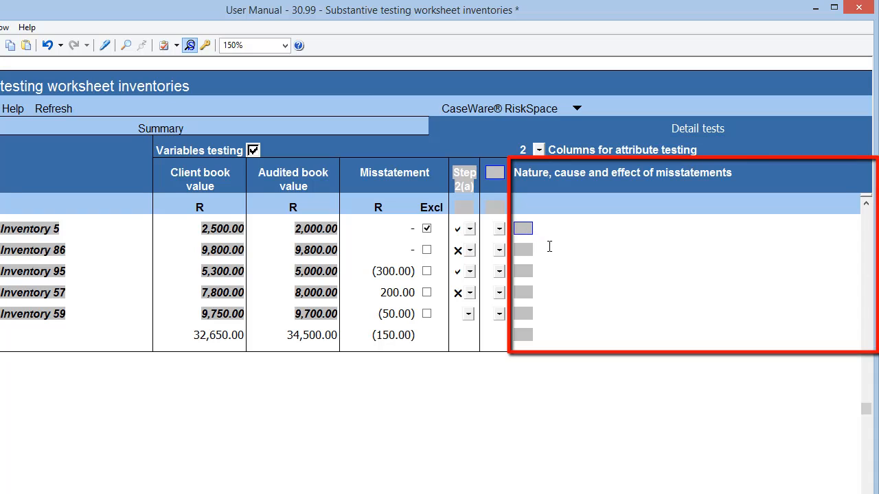
- Record "Enter description here" as the nature, cause and effect for sample item 1, and open that item's reference choices
{"action": "type", "text": "Enter description here"}
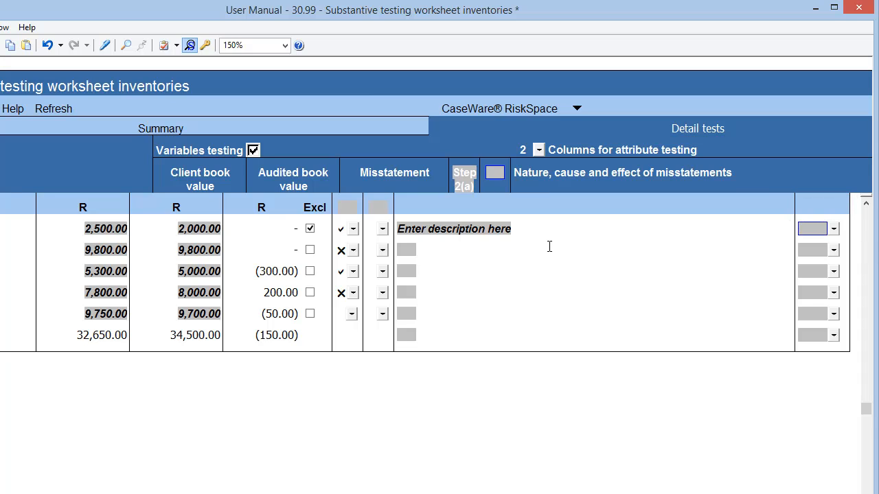
{"action": "left_click", "coordinate": [833, 231]}
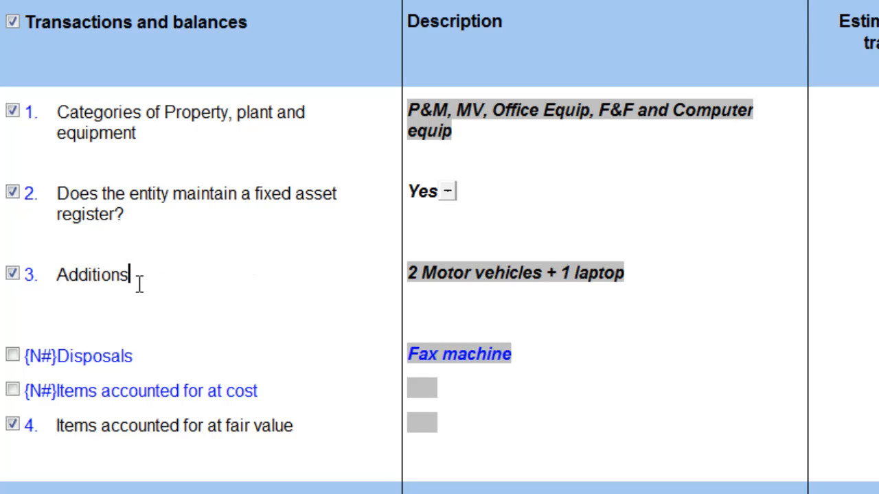
- Insert a row at the Additions item under Transactions and balances
{"action": "right_click", "coordinate": [108, 277]}
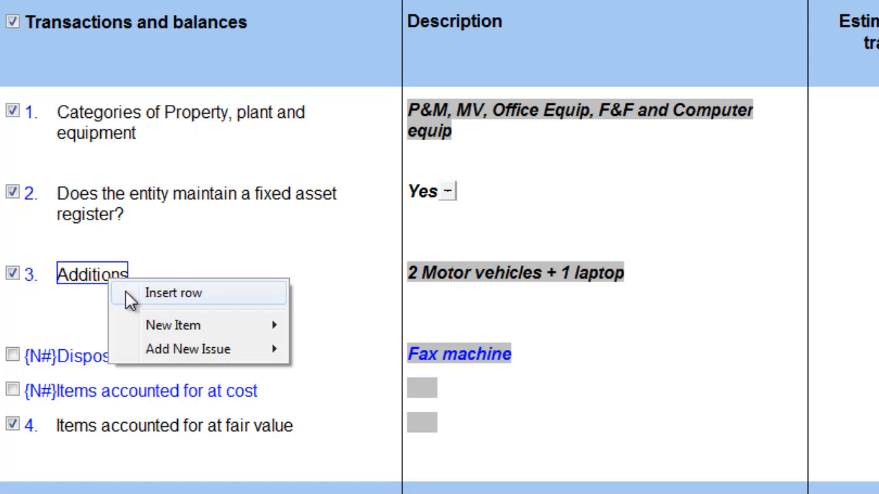
{"action": "left_click", "coordinate": [128, 293]}
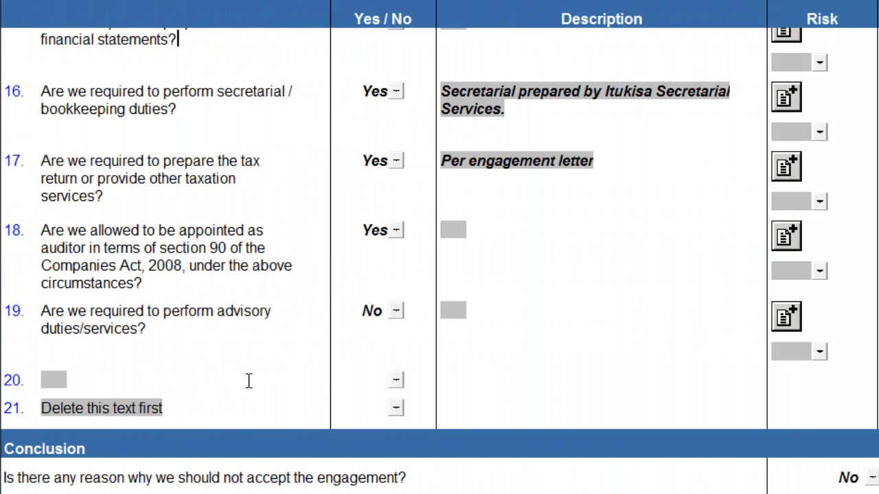
- Delete the blank row 20 from the engagement questions table and confirm the deletion
{"action": "right_click", "coordinate": [62, 380]}
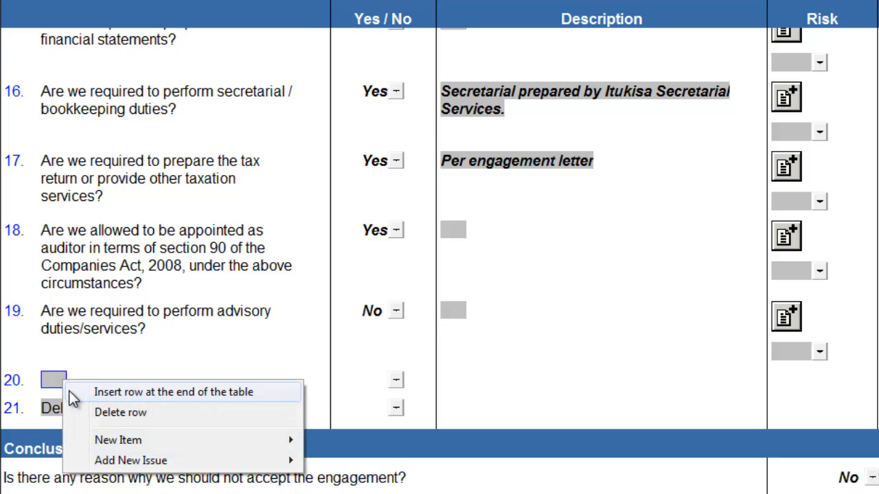
{"action": "left_click", "coordinate": [77, 411]}
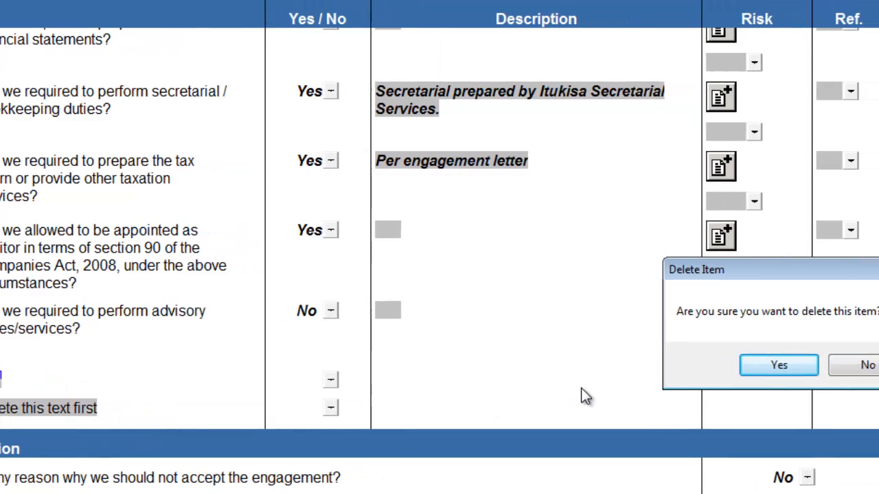
{"action": "left_click", "coordinate": [768, 370]}
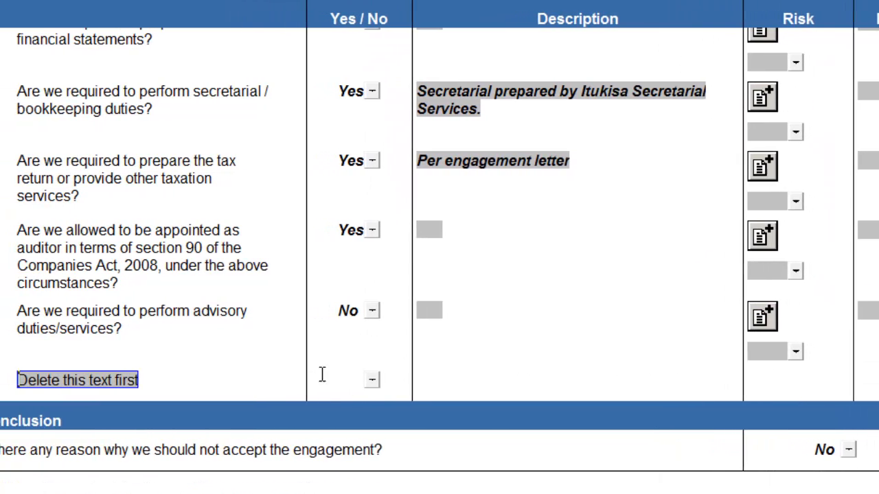
- Check the row options available for question 19 and for the filled row 20, "Delete this text first"
{"action": "right_click", "coordinate": [96, 317]}
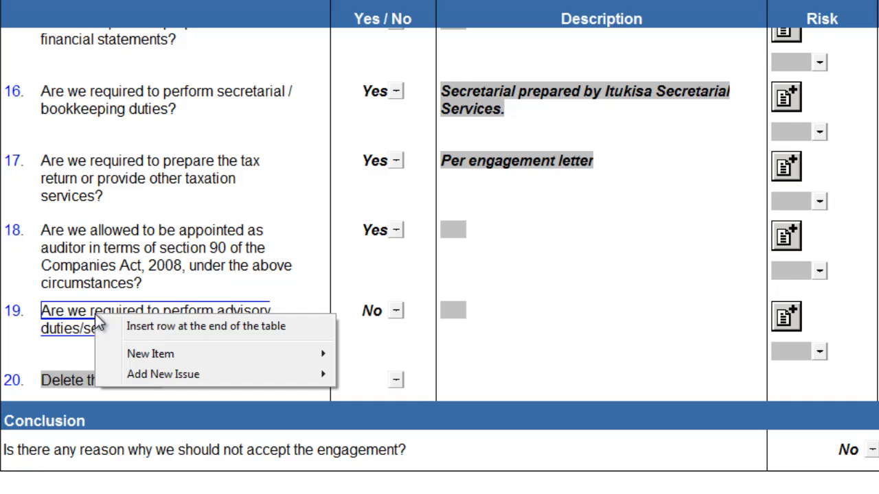
{"action": "left_click", "coordinate": [73, 349]}
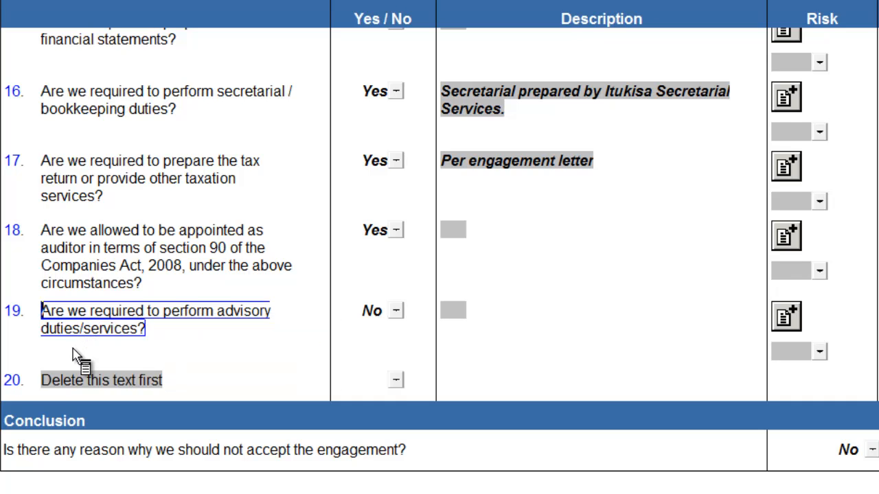
{"action": "right_click", "coordinate": [76, 386]}
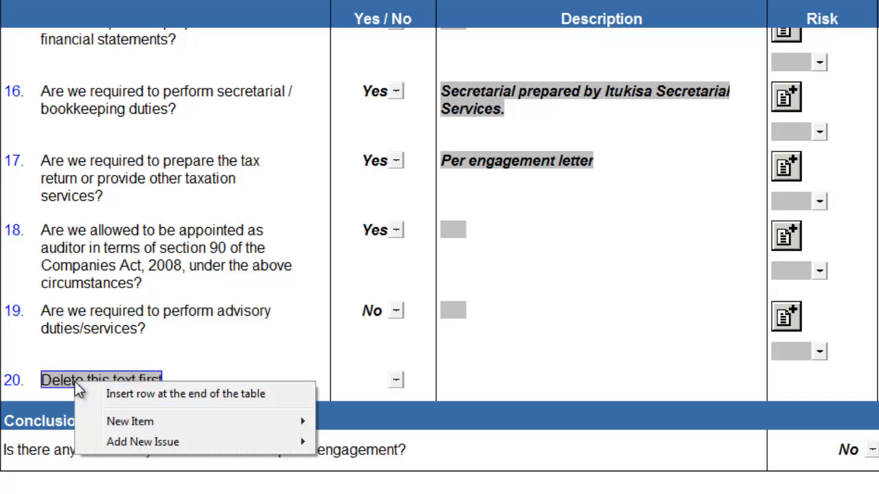
- Clear the text "Delete this text first" from row 20 and delete that row
{"action": "left_click", "coordinate": [68, 381]}
{"action": "key", "text": "Delete"}
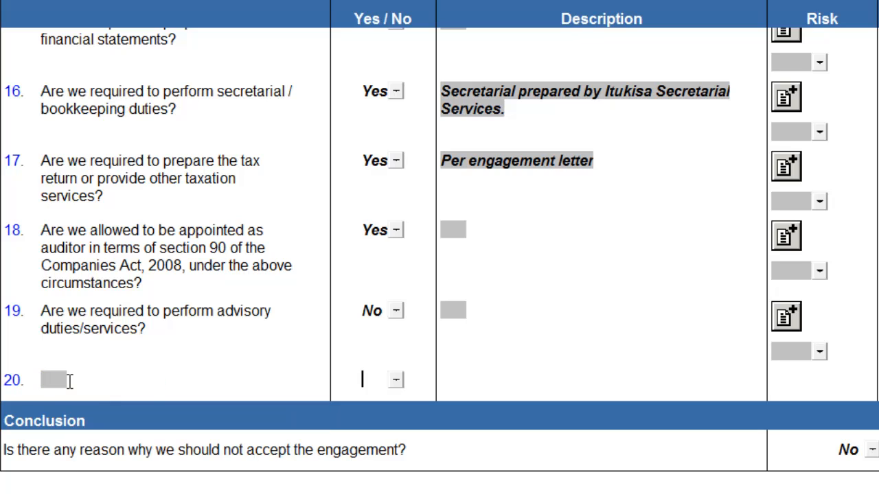
{"action": "right_click", "coordinate": [56, 381]}
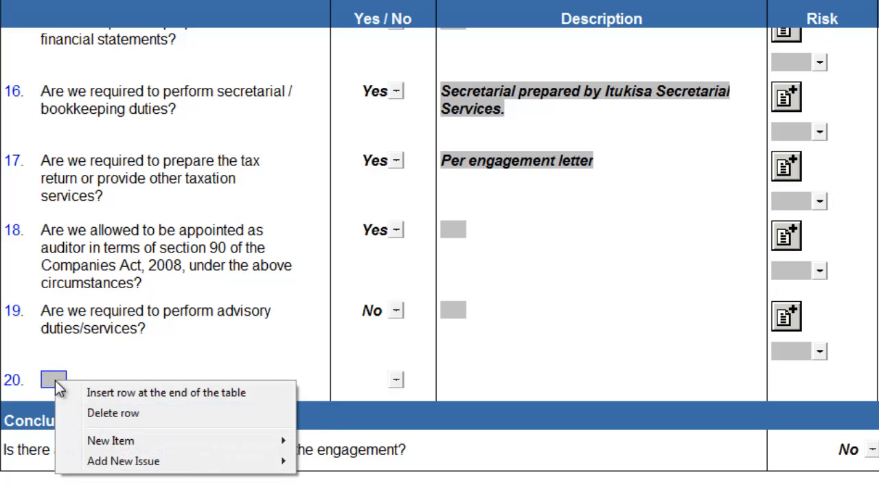
{"action": "left_click", "coordinate": [76, 414]}
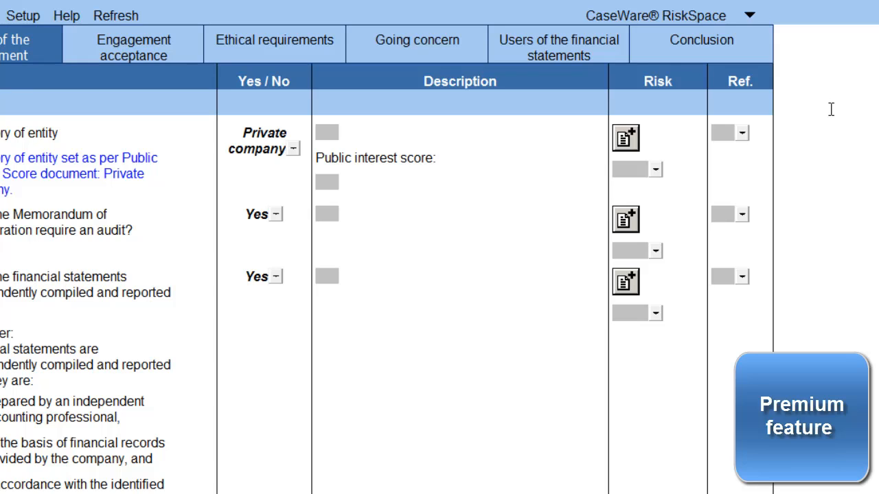
- Import the first three Financial Statement Preparation risks from CaseWare RiskSpace, covering uncommunicated transactions and events, calculation errors and inappropriate accounting policies
{"action": "left_click", "coordinate": [753, 16]}
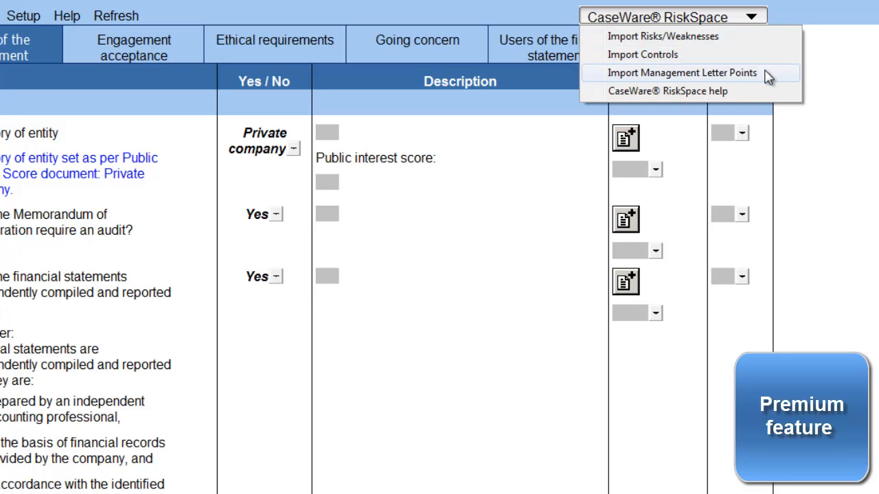
{"action": "left_click", "coordinate": [763, 38]}
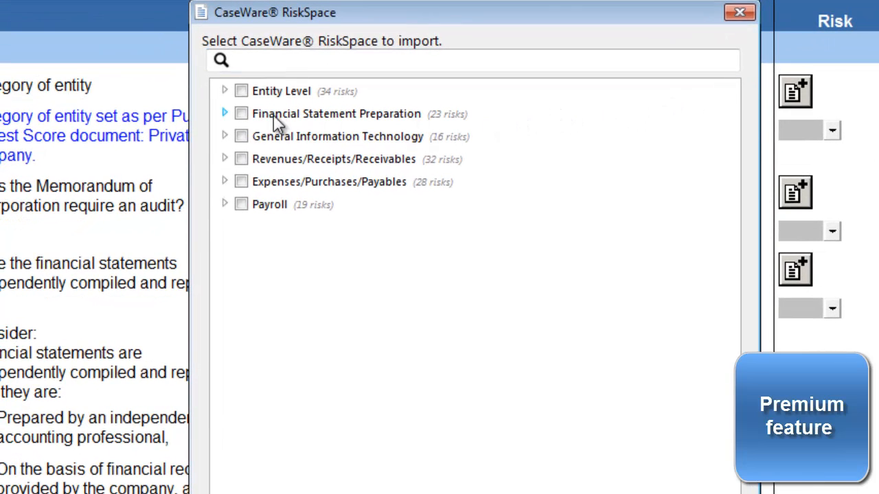
{"action": "left_click", "coordinate": [226, 114]}
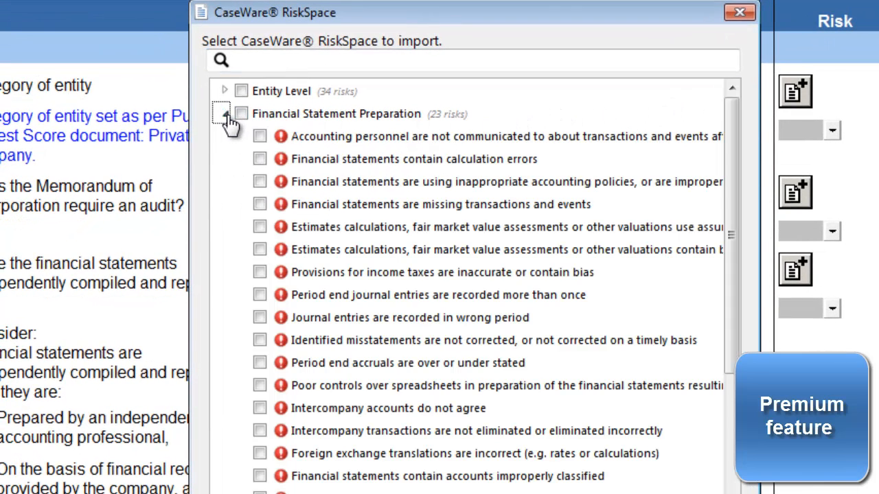
{"action": "left_click", "coordinate": [259, 136]}
{"action": "left_click", "coordinate": [259, 159]}
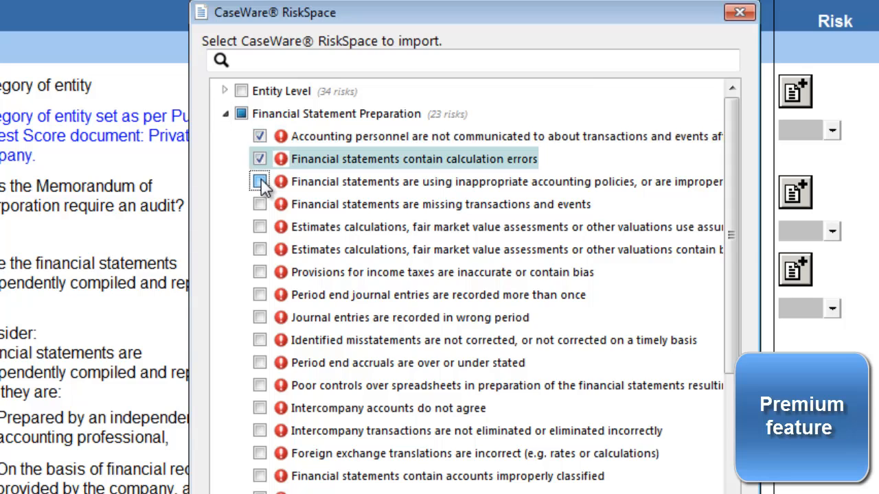
{"action": "left_click", "coordinate": [260, 181]}
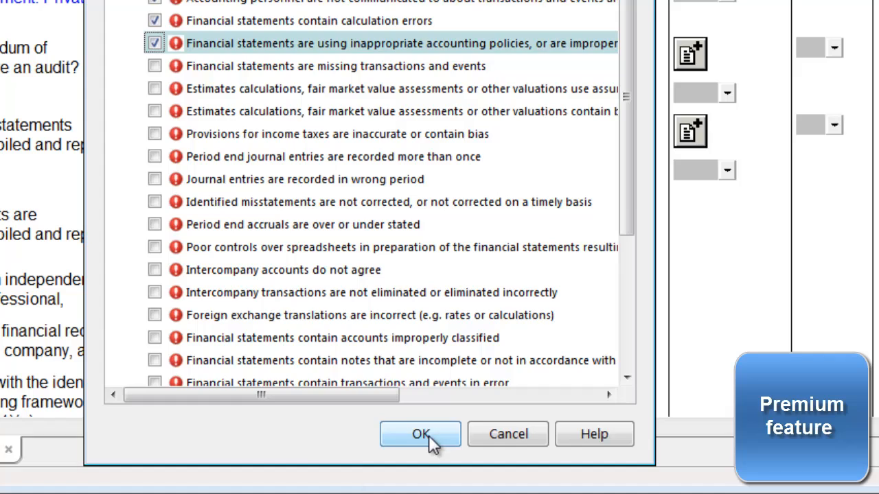
{"action": "left_click", "coordinate": [429, 435]}
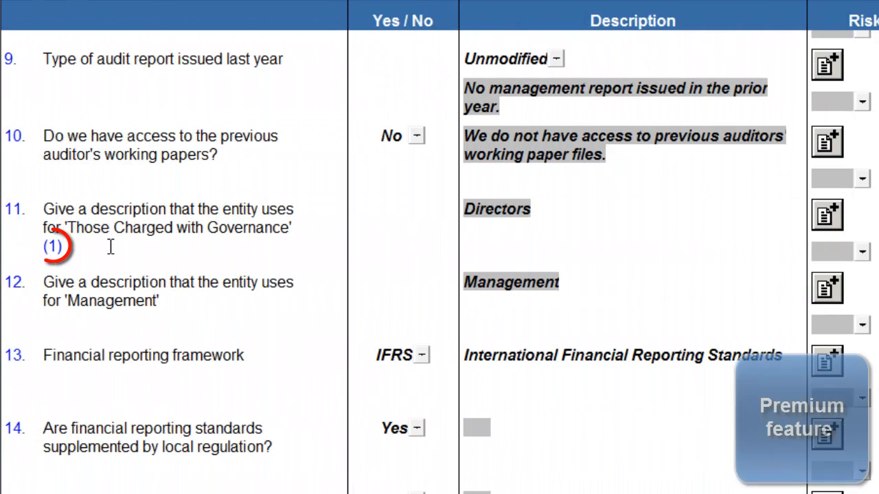
- Open the (1) reference in question 11 on the entity's description of 'Those Charged with Governance'
{"action": "left_click", "coordinate": [55, 249]}
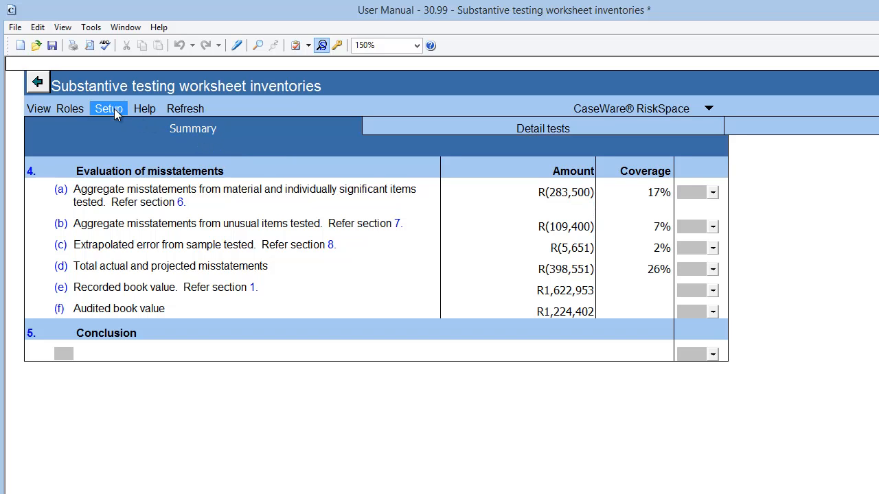
- Sign off the Performed by role for the Substantive testing worksheet inventories document
{"action": "left_click", "coordinate": [70, 108]}
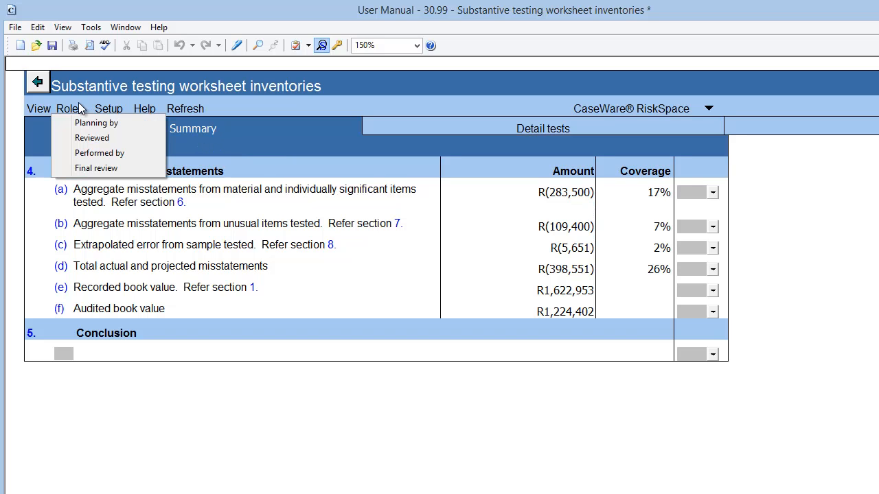
{"action": "left_click", "coordinate": [85, 152]}
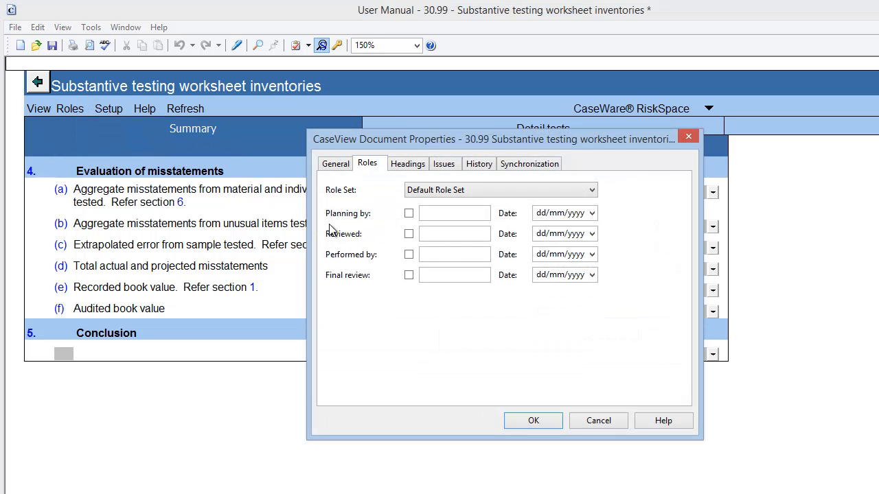
{"action": "left_click", "coordinate": [409, 254]}
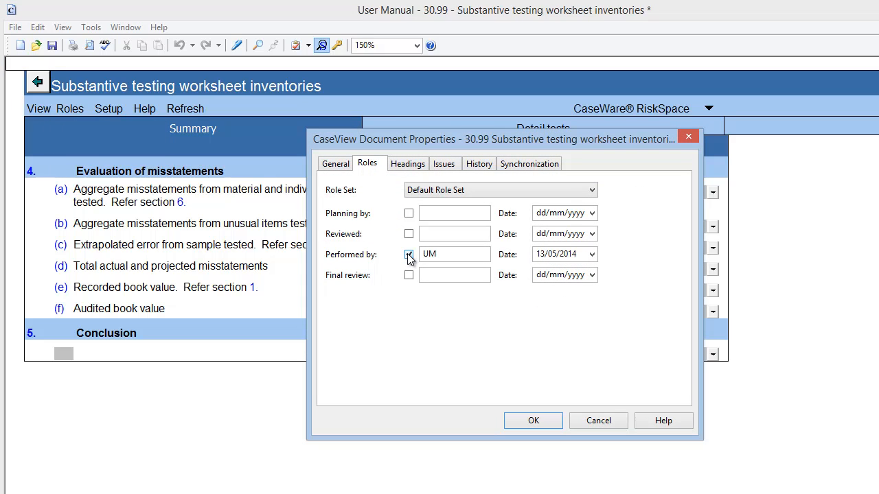
{"action": "left_click", "coordinate": [514, 420]}
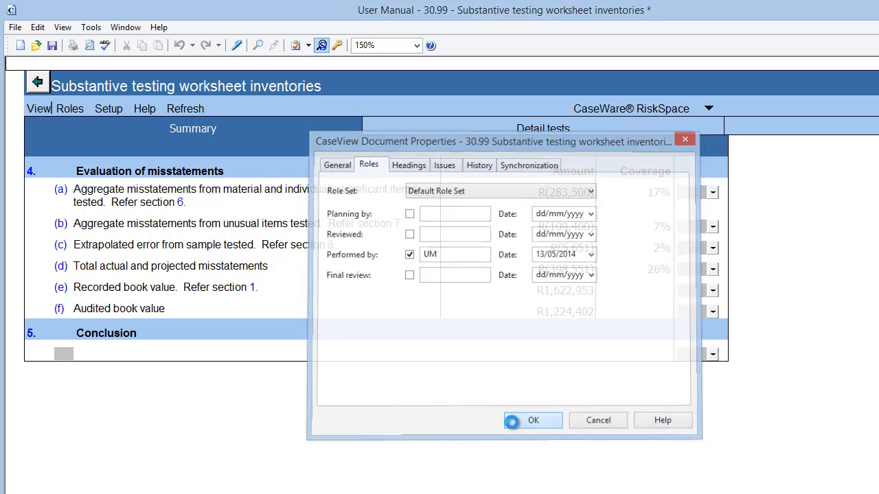